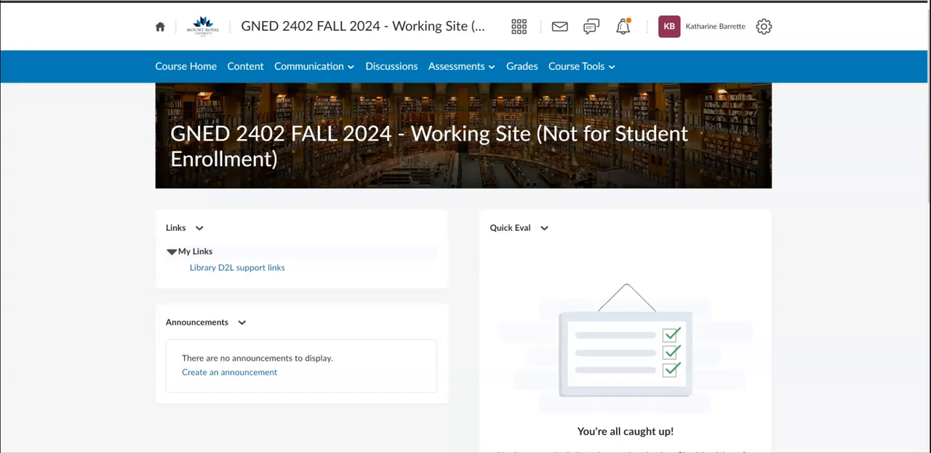
- Open the course's Reading List tool and the Working Site reading list
click(587, 67)
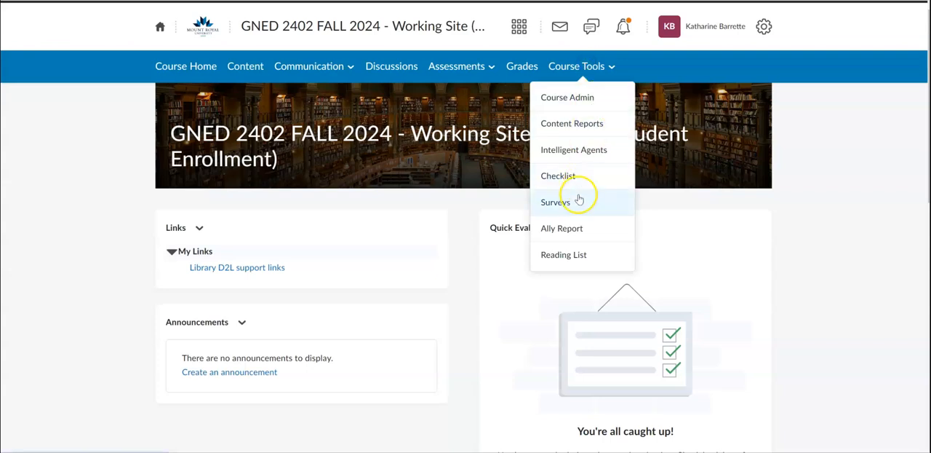
click(574, 256)
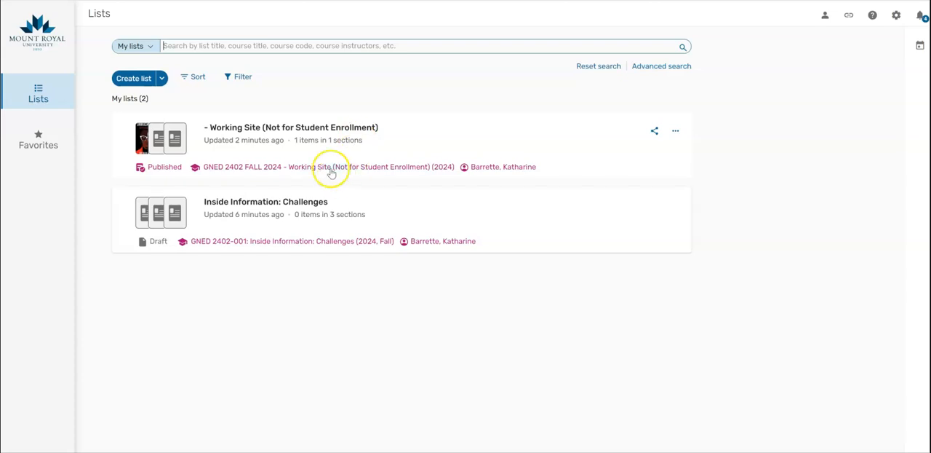
click(316, 129)
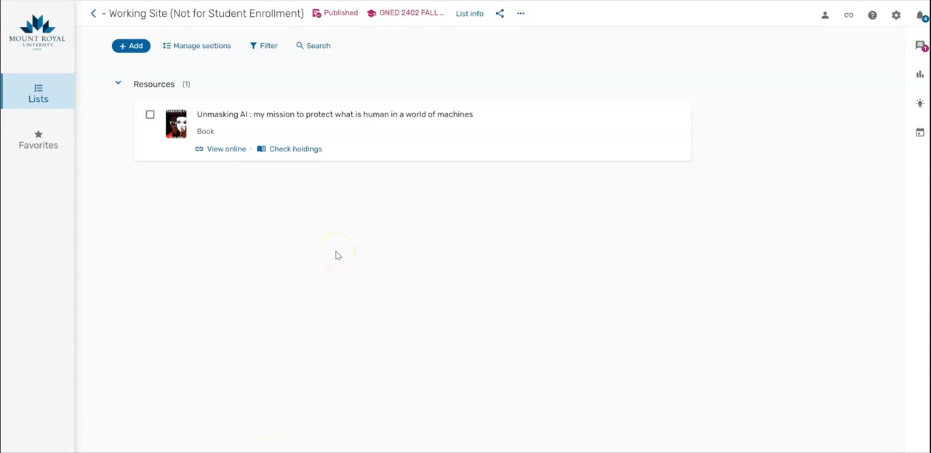
- Add a new section titled Week 1 with a start date of 09/09/2024
click(133, 46)
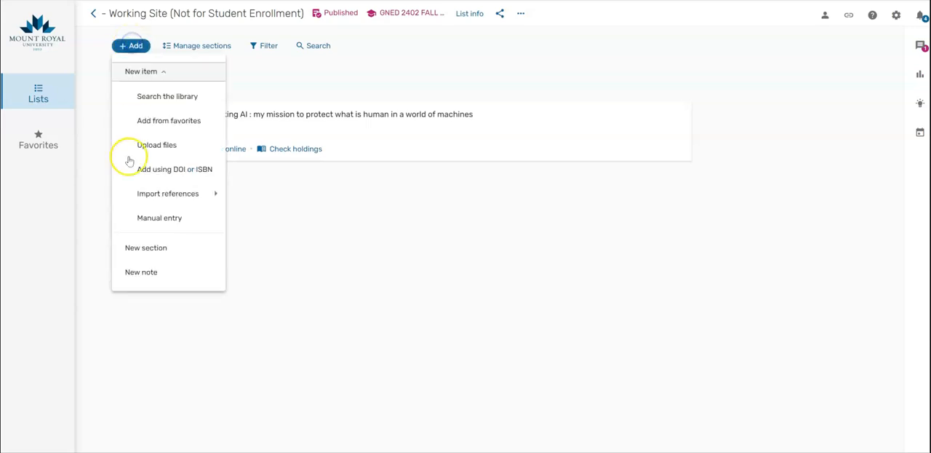
click(145, 248)
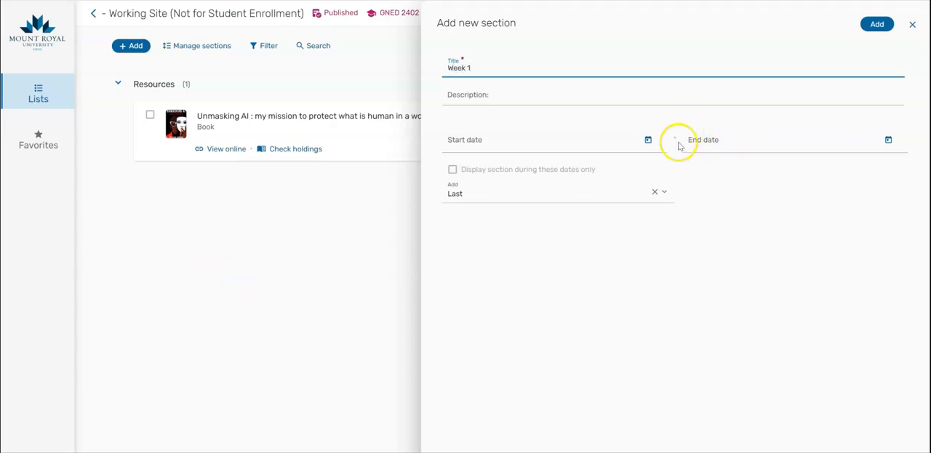
click(648, 140)
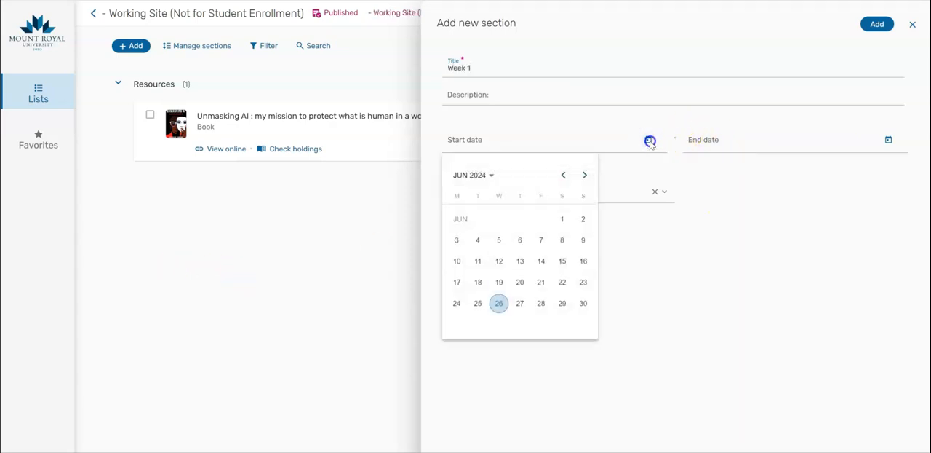
click(585, 175)
click(585, 175)
click(585, 176)
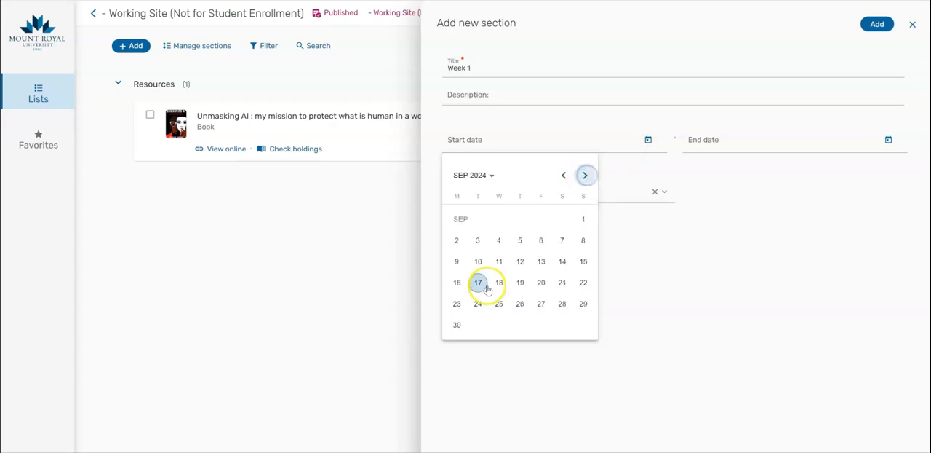
click(456, 265)
- Set the Week 1 section's end date to 09/16/2024
click(717, 139)
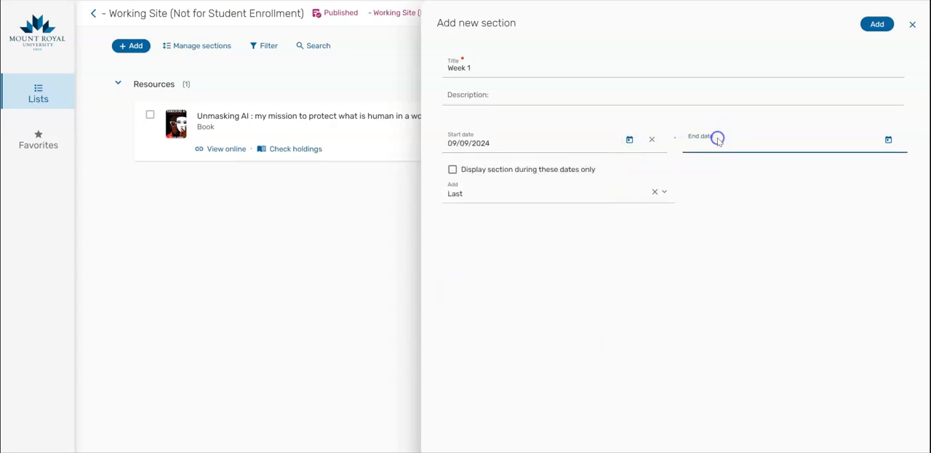
click(888, 139)
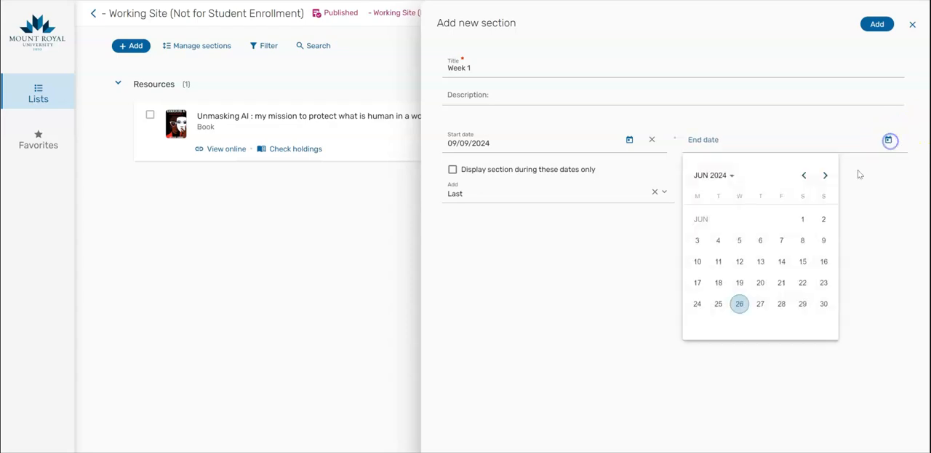
click(825, 176)
click(825, 175)
click(825, 176)
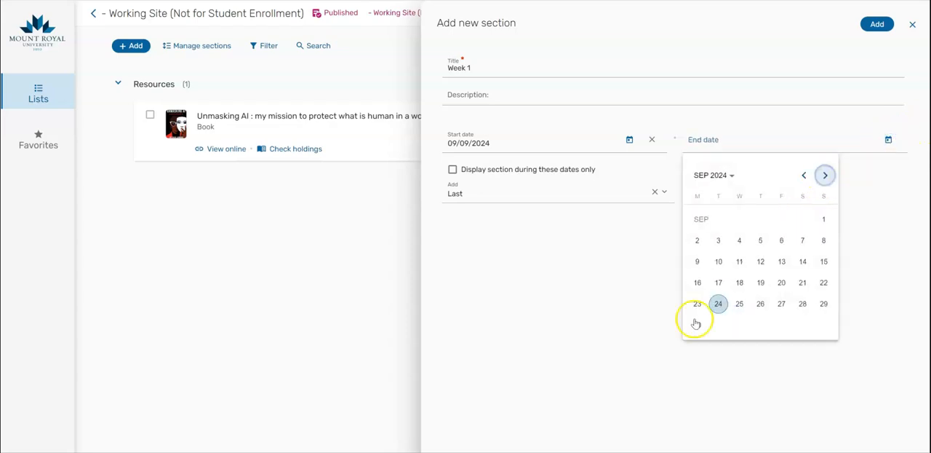
click(699, 282)
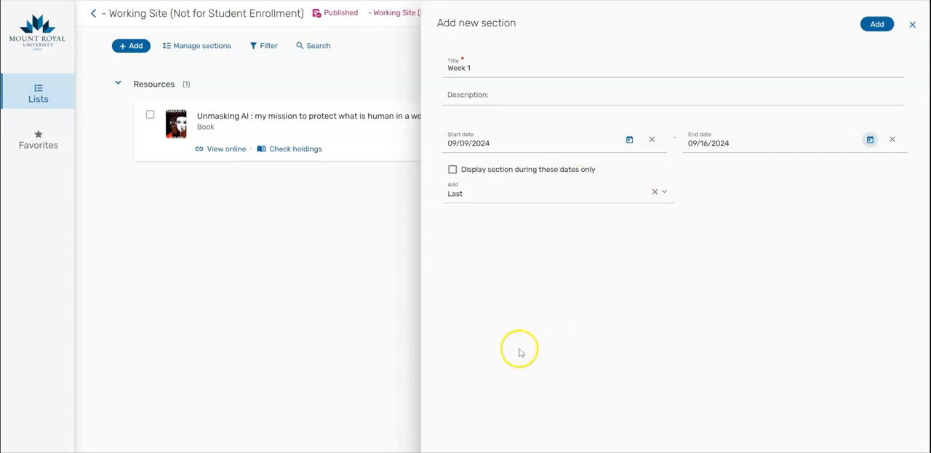
- Position the Week 1 section first in the list and add it
click(663, 191)
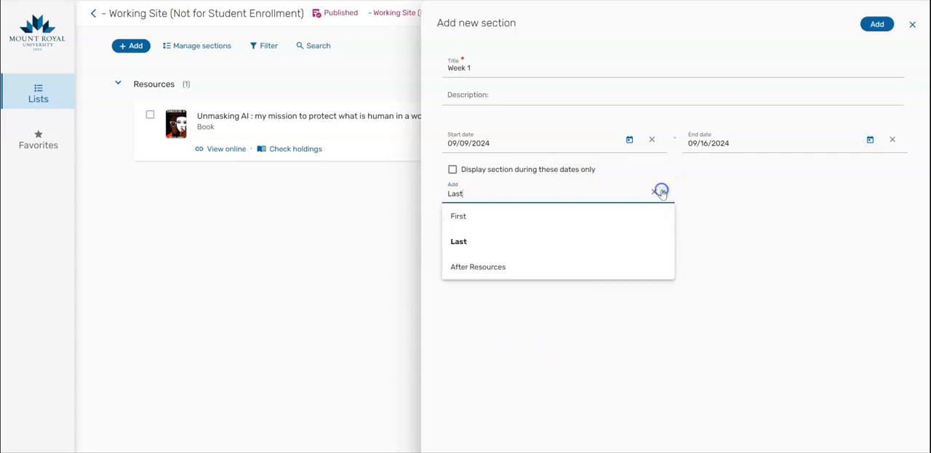
click(490, 214)
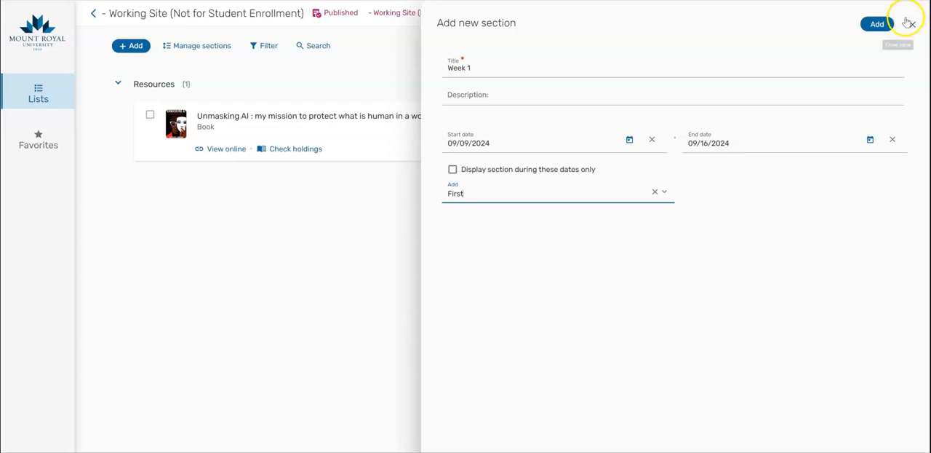
click(877, 24)
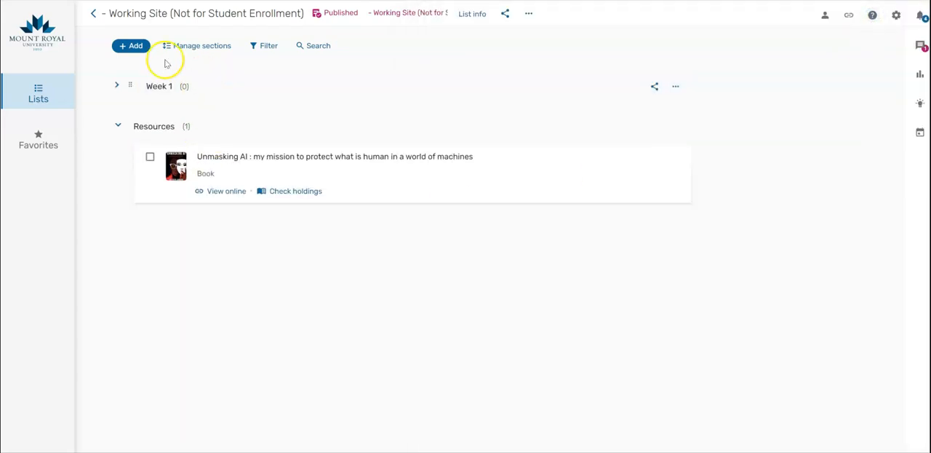
- Add another new section titled Week 2 with a start date of 09/23/2024
click(135, 46)
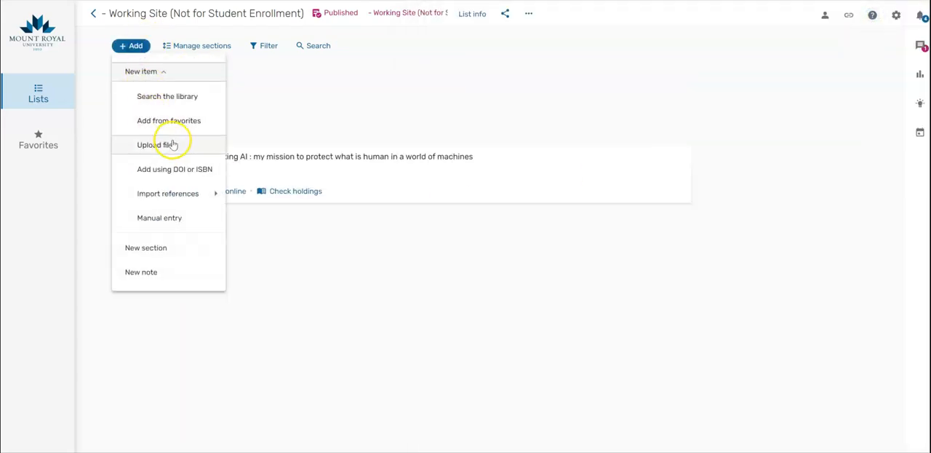
click(149, 253)
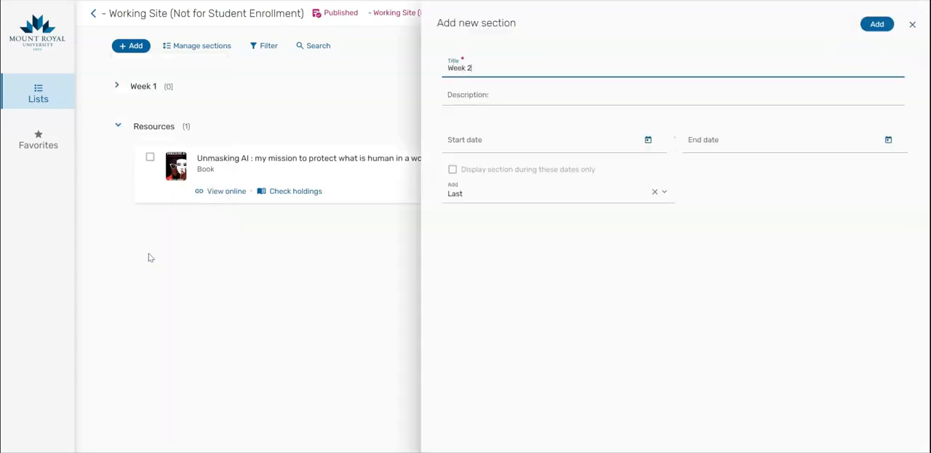
click(648, 139)
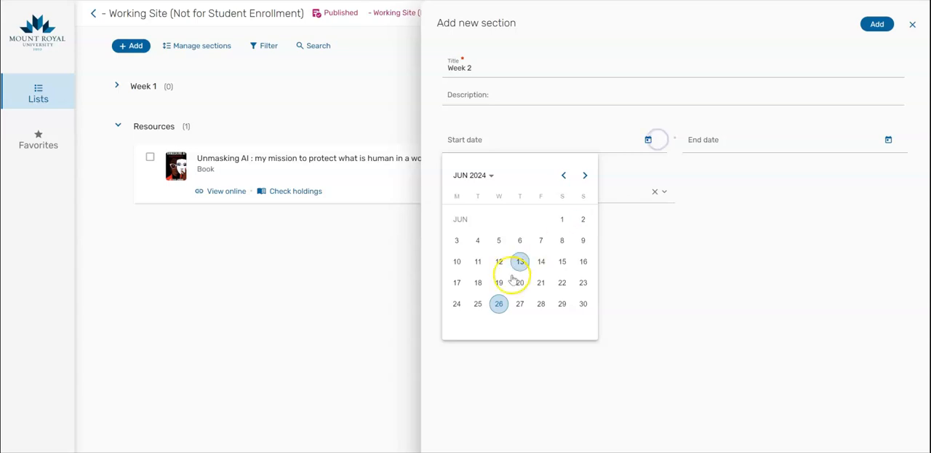
click(585, 175)
click(586, 176)
click(587, 176)
click(455, 304)
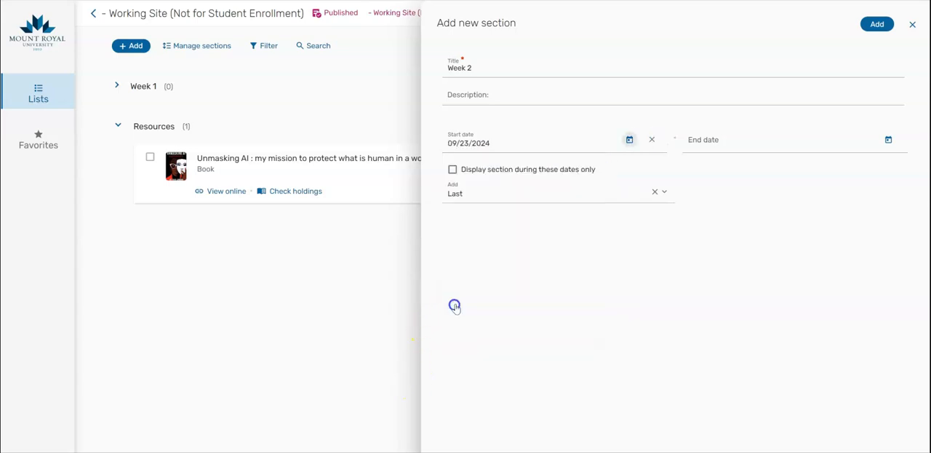
- Set the Week 2 section's end date to 09/23/2024 and add the section
click(763, 139)
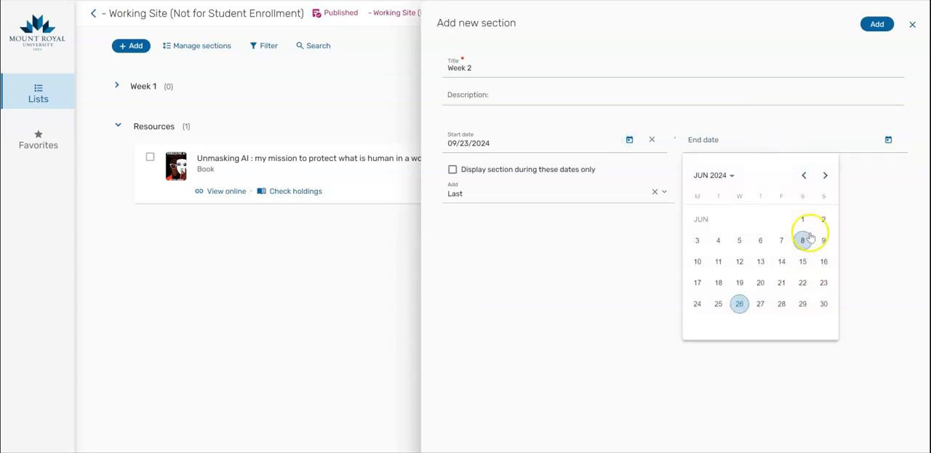
click(825, 176)
click(825, 175)
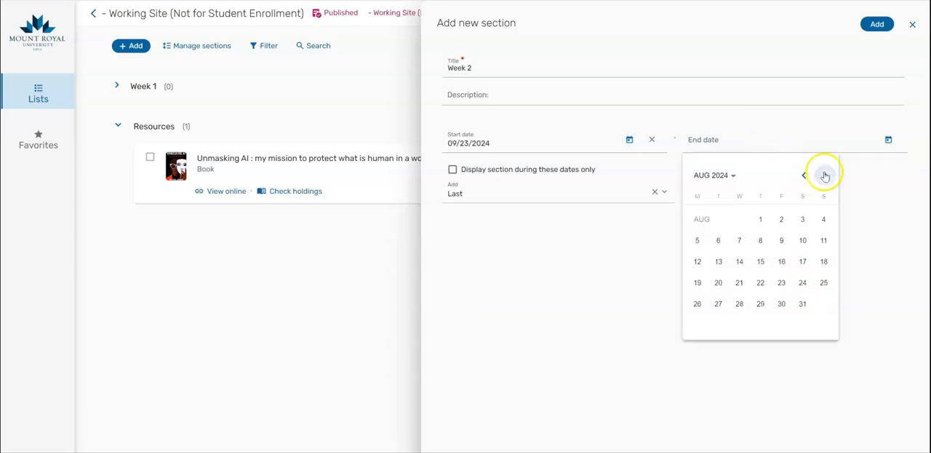
click(825, 175)
click(696, 303)
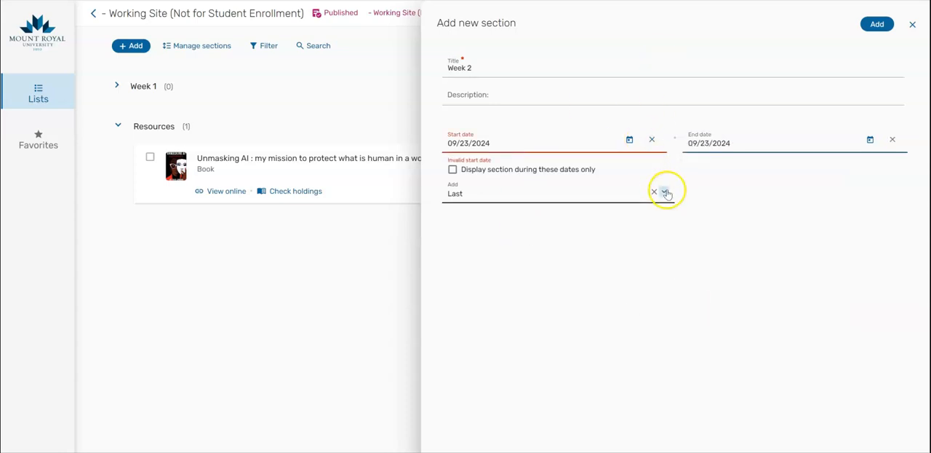
click(878, 26)
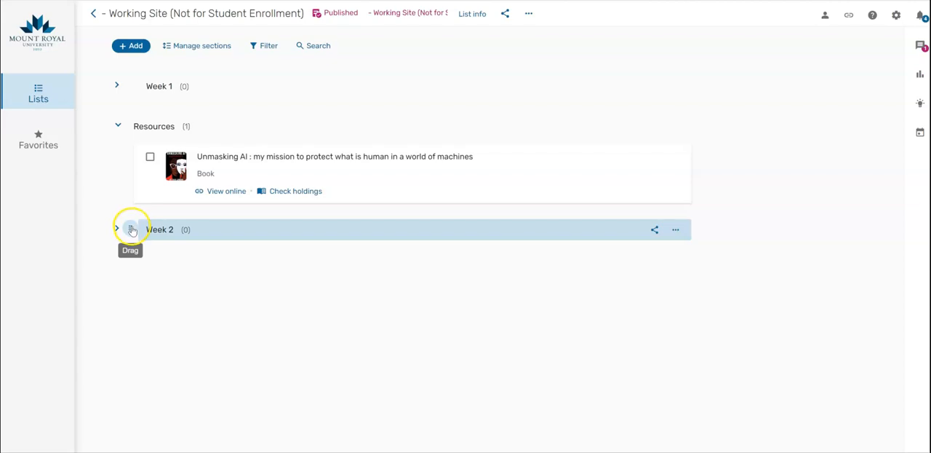
- Move the Week 2 section above the Resources section
drag(131, 229, 133, 127)
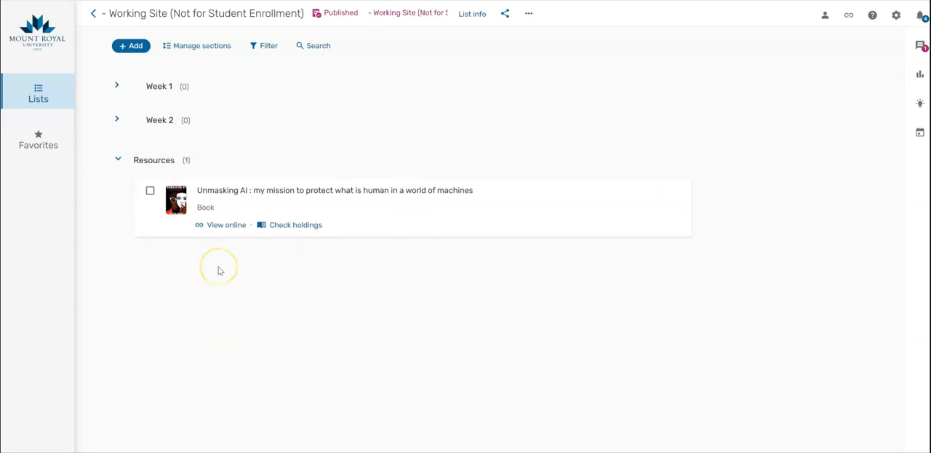
- Open the Unmasking AI book's full details and set its due date to 09/25/2024
click(297, 191)
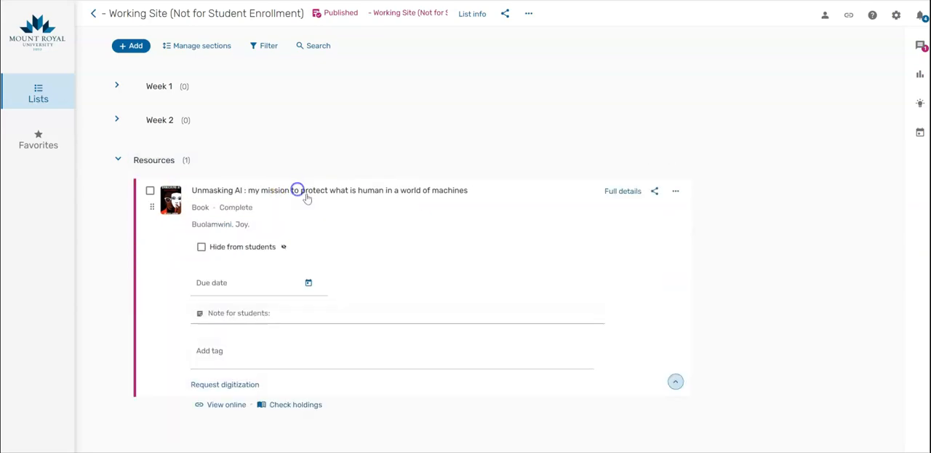
click(625, 191)
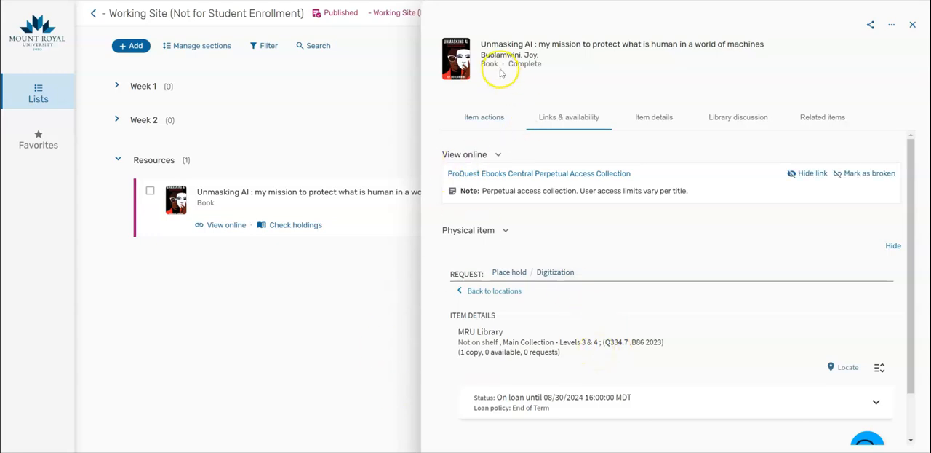
click(473, 119)
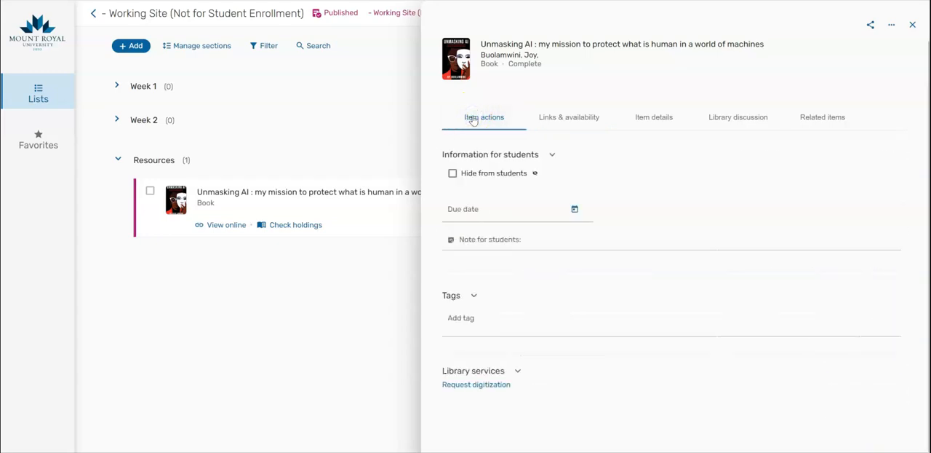
click(575, 210)
click(584, 244)
click(584, 245)
click(584, 244)
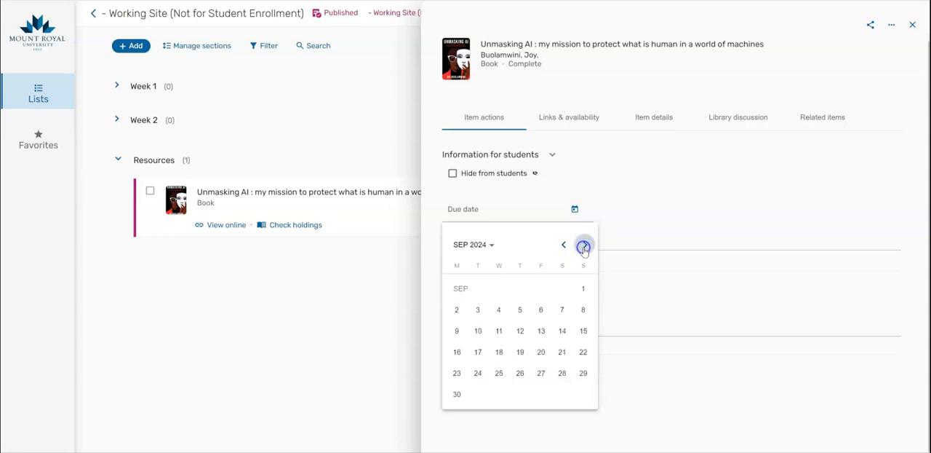
click(499, 372)
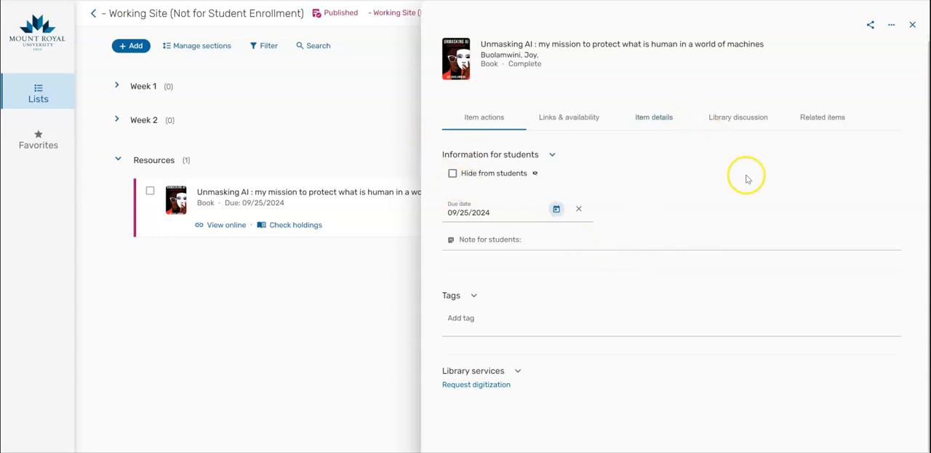
- Close the item details and move the Unmasking AI book into the Week 2 section
scroll(747, 179, down, 1)
scroll(747, 179, up, 1)
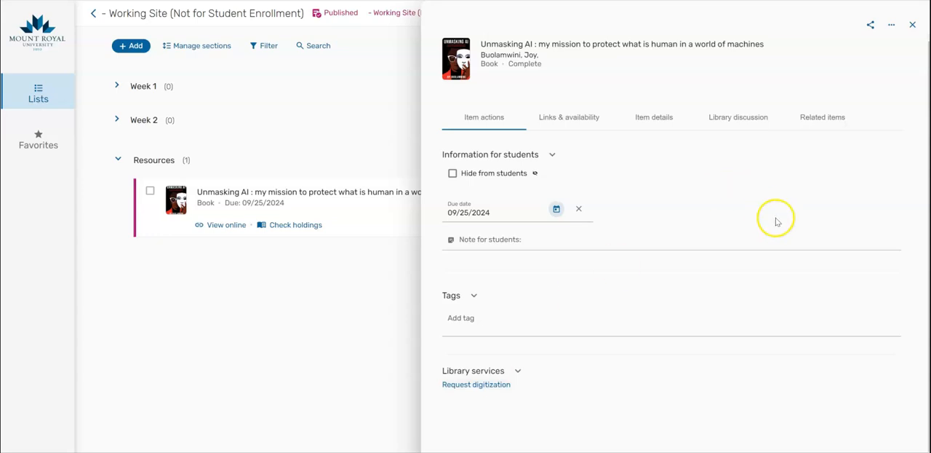
click(295, 121)
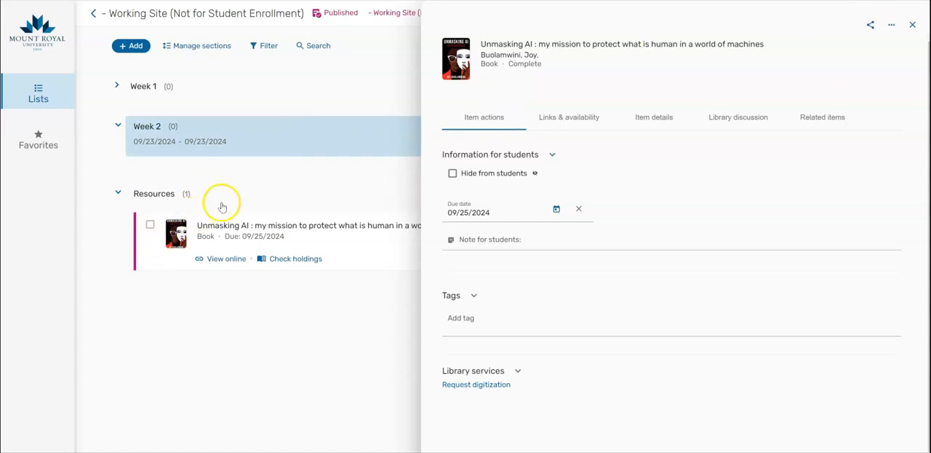
click(913, 25)
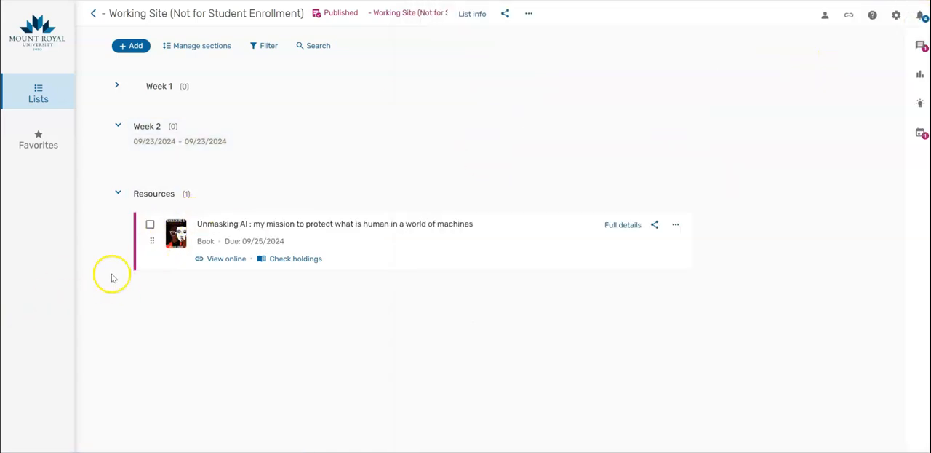
drag(152, 241, 149, 154)
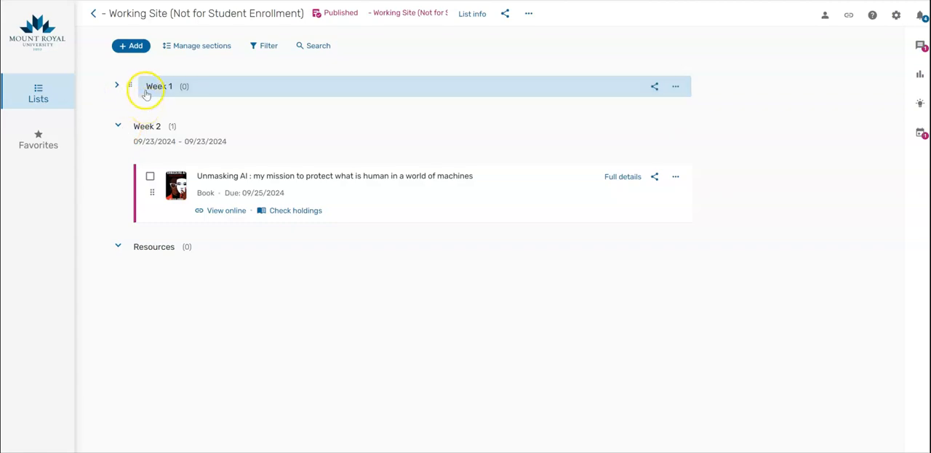
- Search the library for "information as thing" as an exact phrase
click(135, 49)
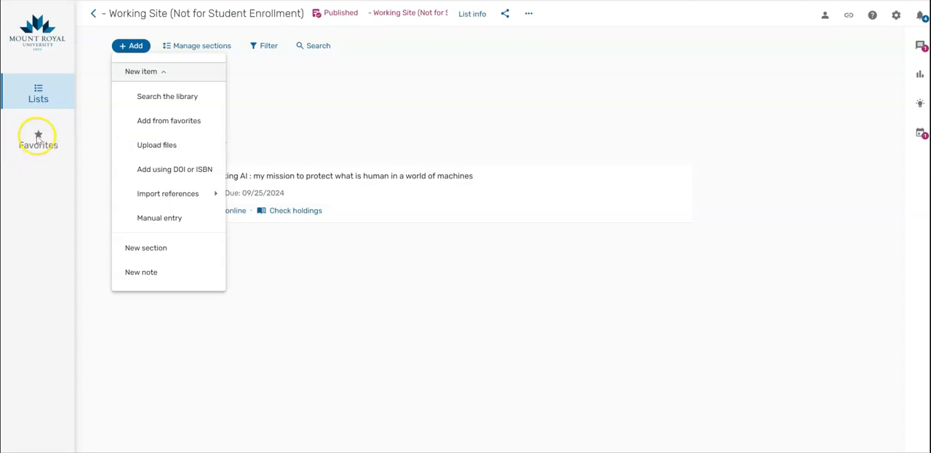
mouse_move(167, 187)
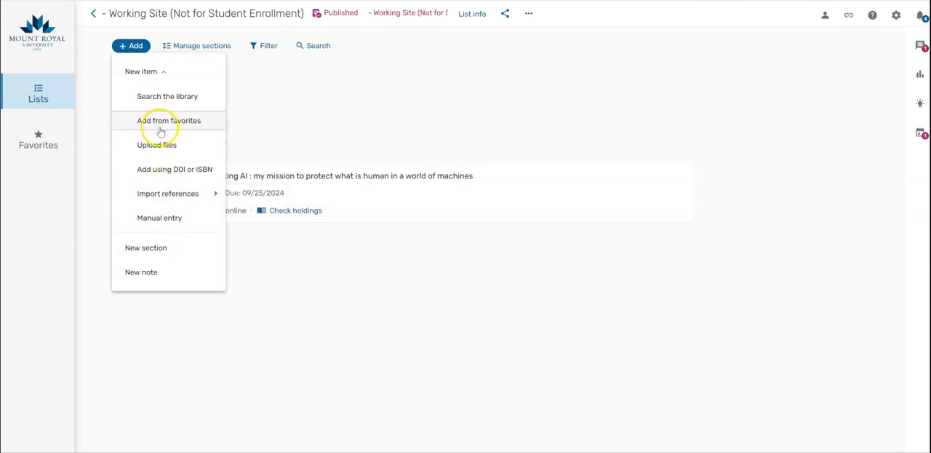
click(183, 95)
click(657, 44)
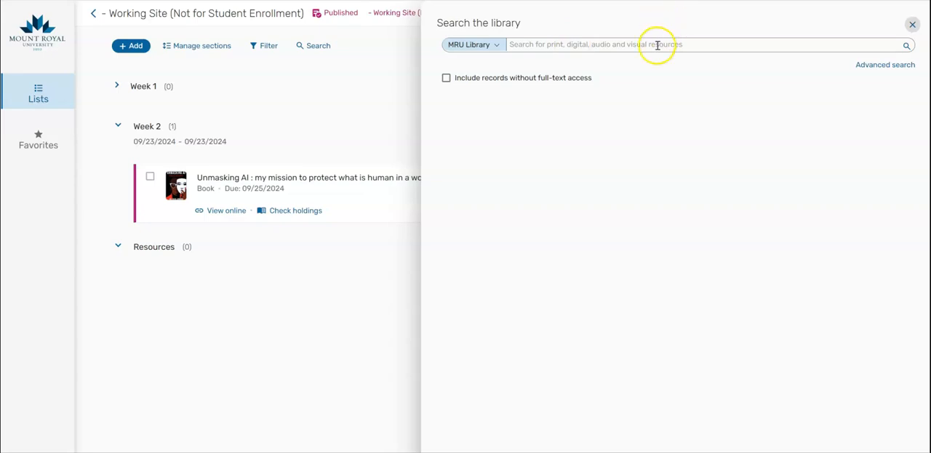
text(1infor)
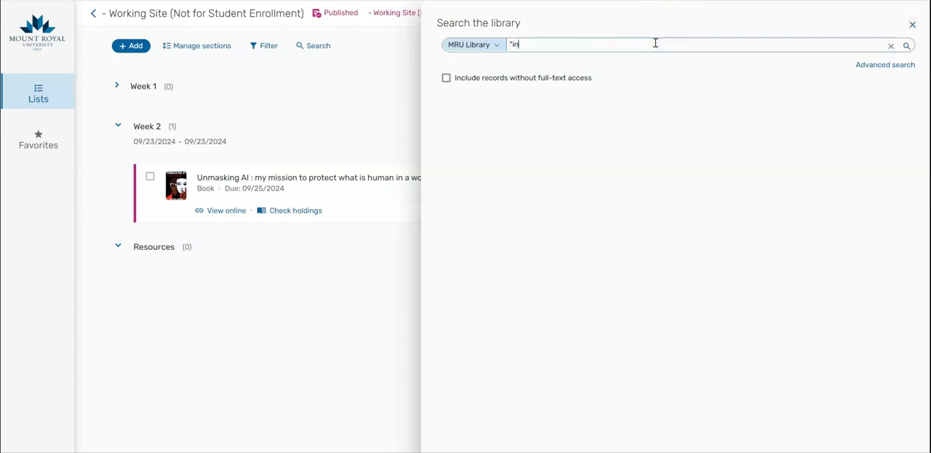
text(mation as thing")
key(Return)
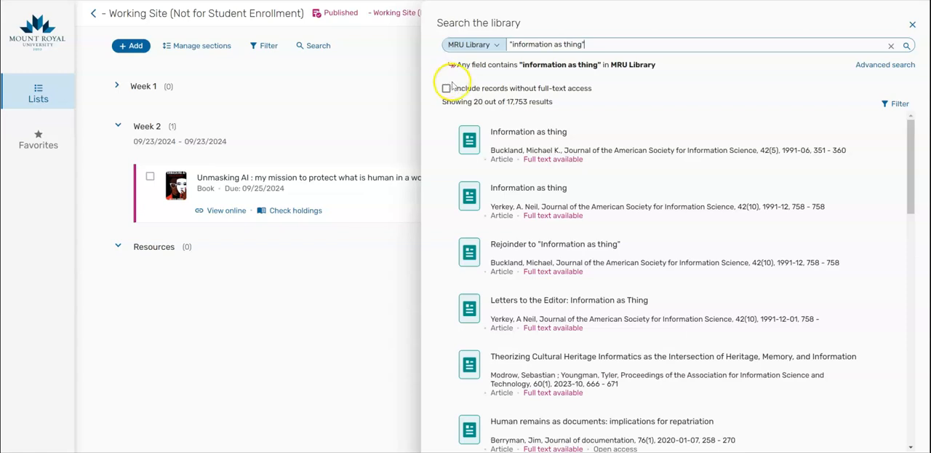
- Add the Buckland "Information as thing" article to the Week 1 section and close the search pane
click(881, 142)
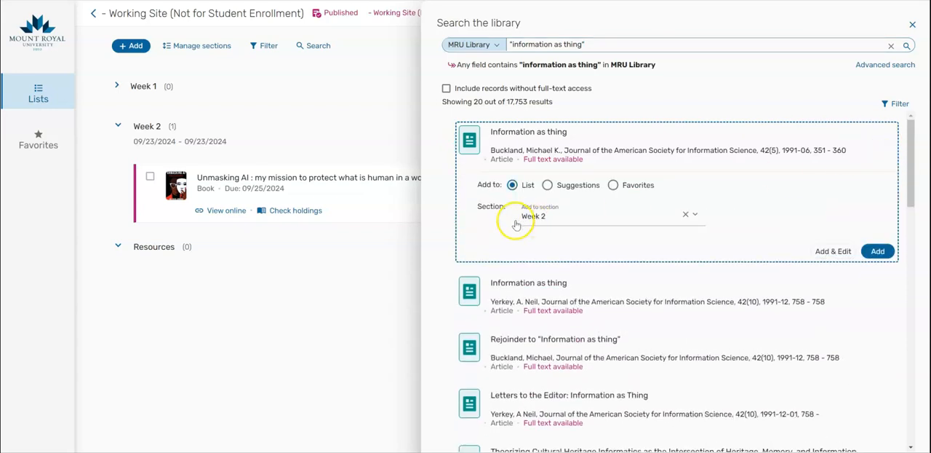
click(642, 224)
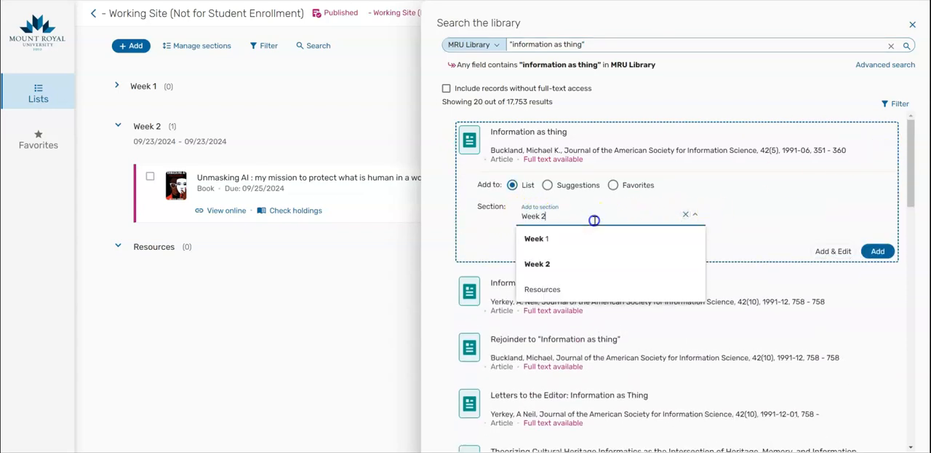
click(557, 239)
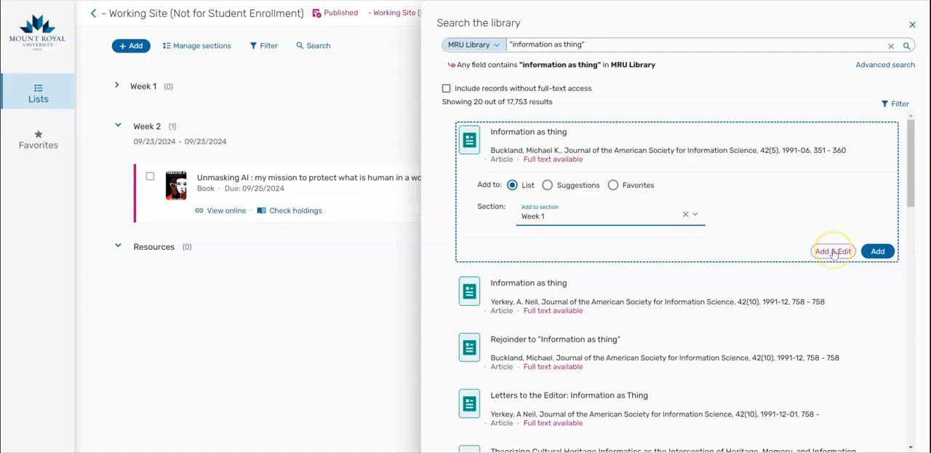
click(878, 251)
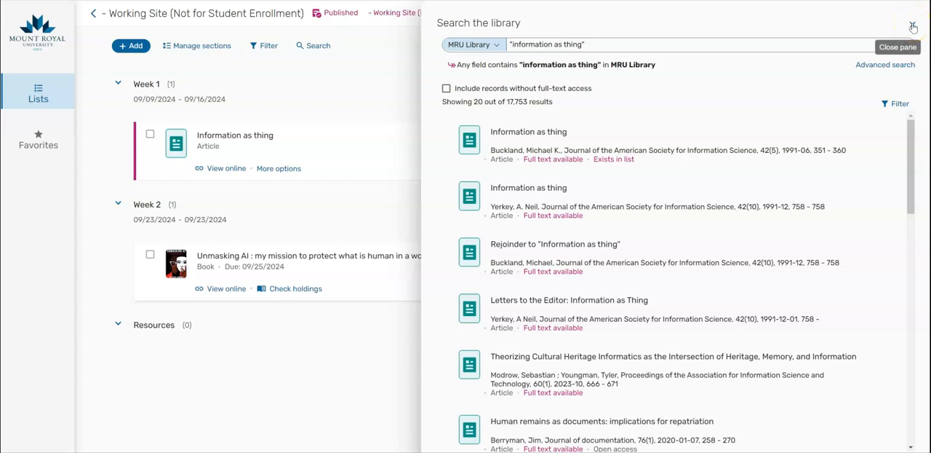
click(913, 27)
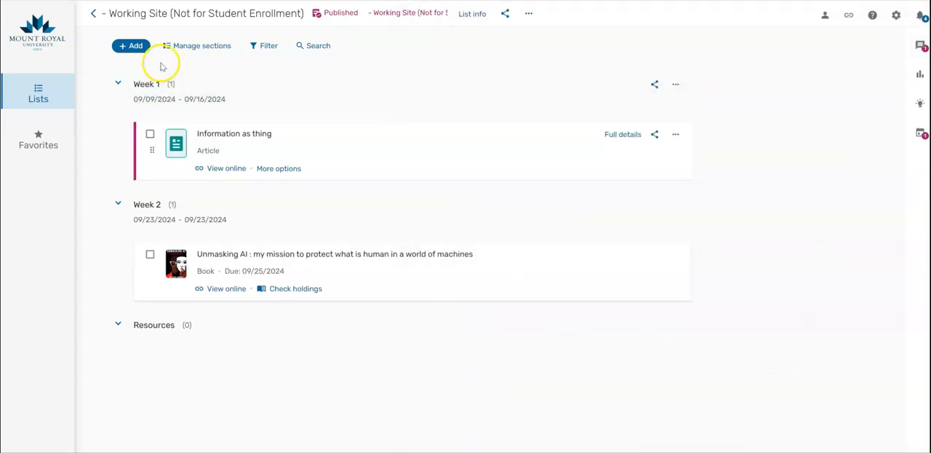
- Start a manual entry of a Website item titled Reading List Tool and continue to its details
click(128, 46)
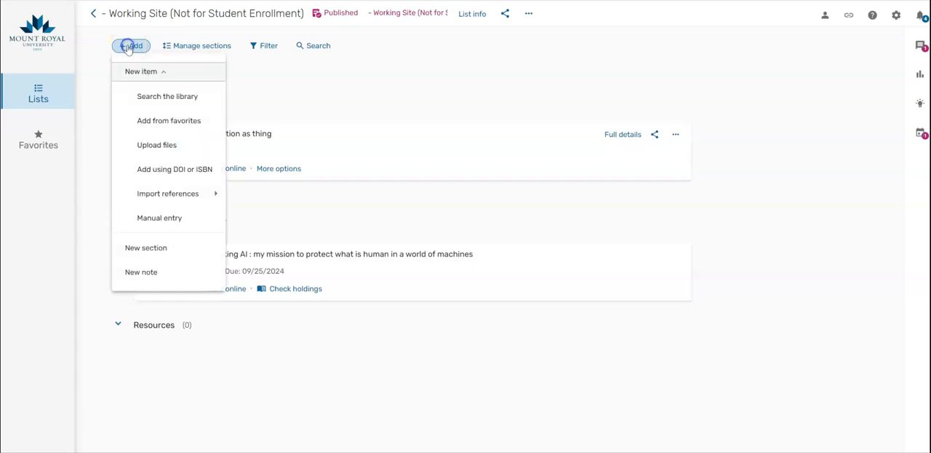
click(147, 220)
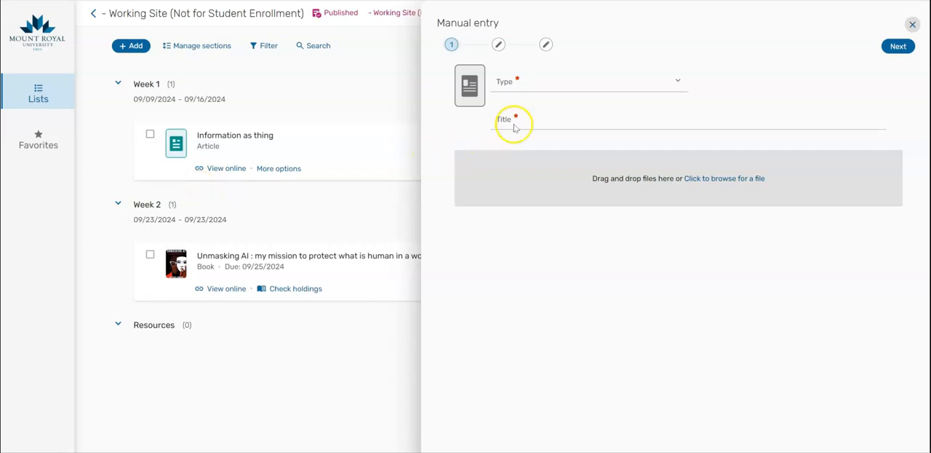
click(539, 83)
scroll(602, 174, down, 3)
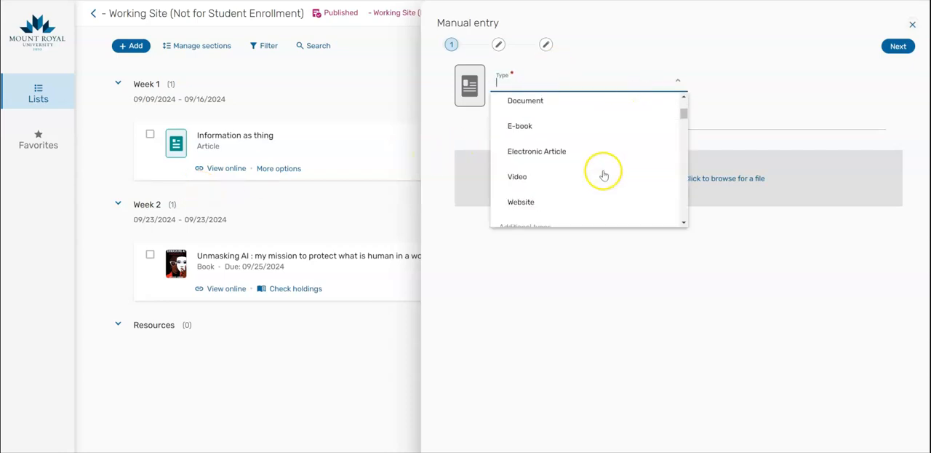
click(575, 150)
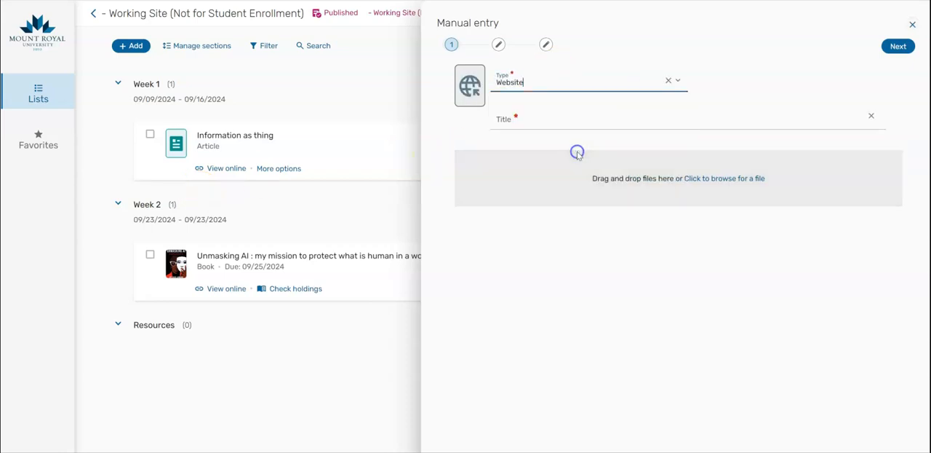
click(557, 128)
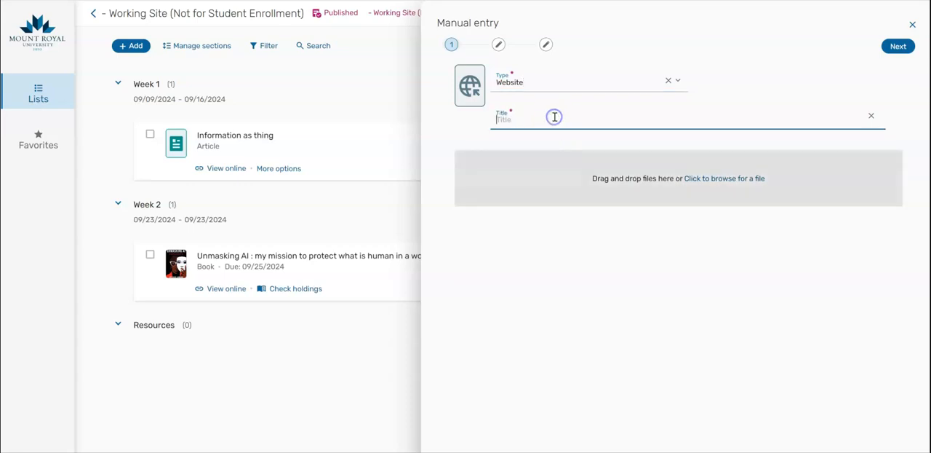
text(Reading L)
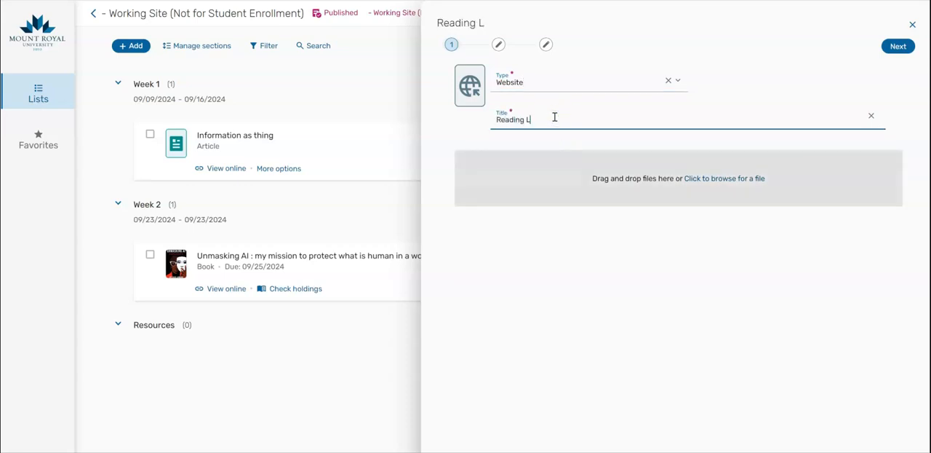
text(ist Tool)
click(911, 50)
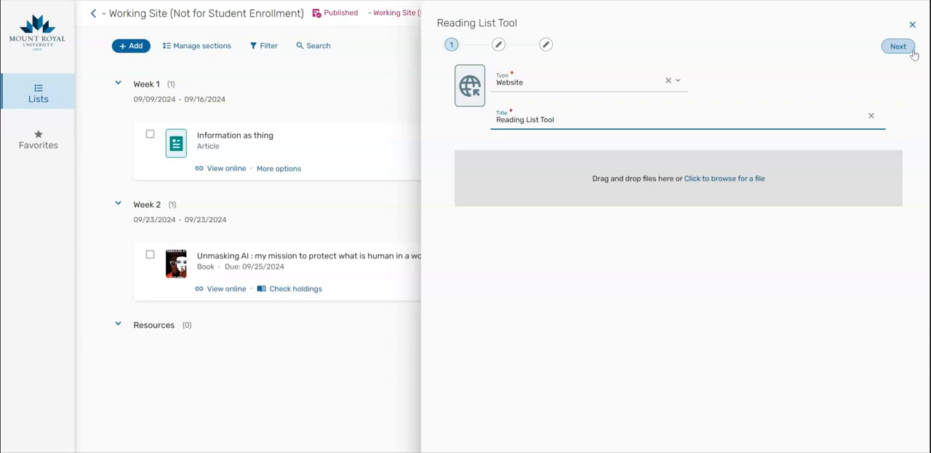
click(901, 53)
click(900, 51)
- Switch to the library's reading list web page and copy its URL from the address bar
click(571, 92)
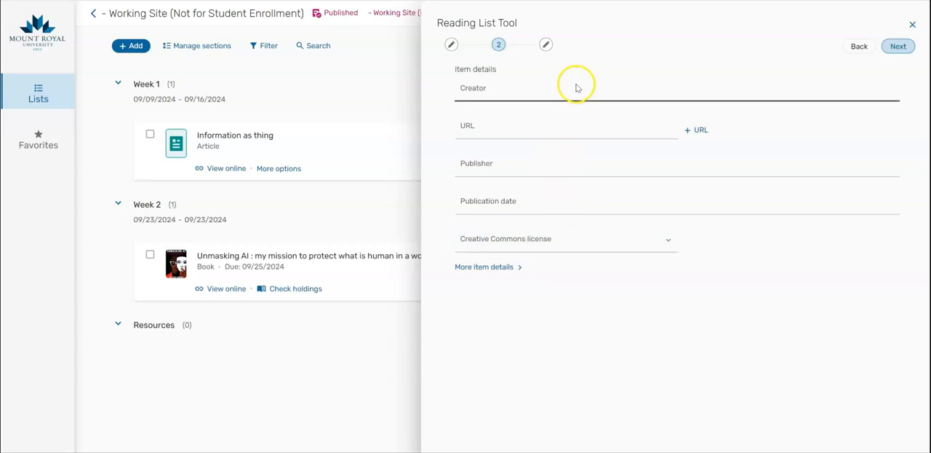
click(702, 1)
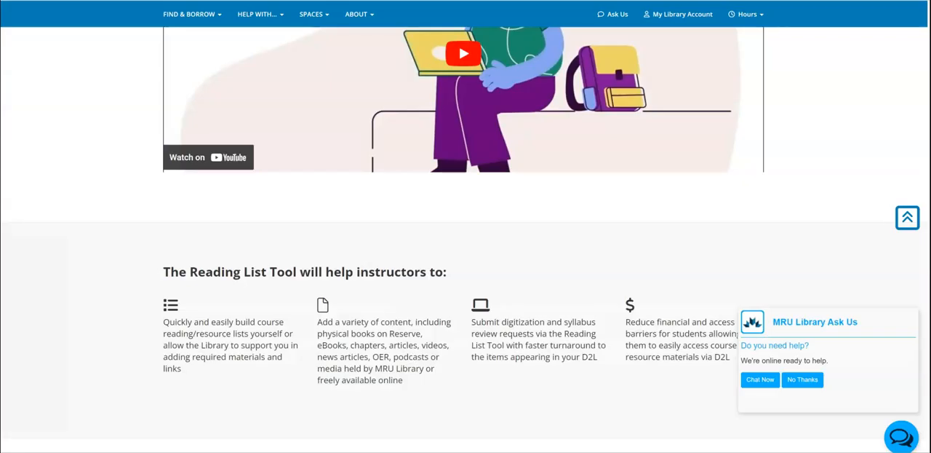
right_click(343, 1)
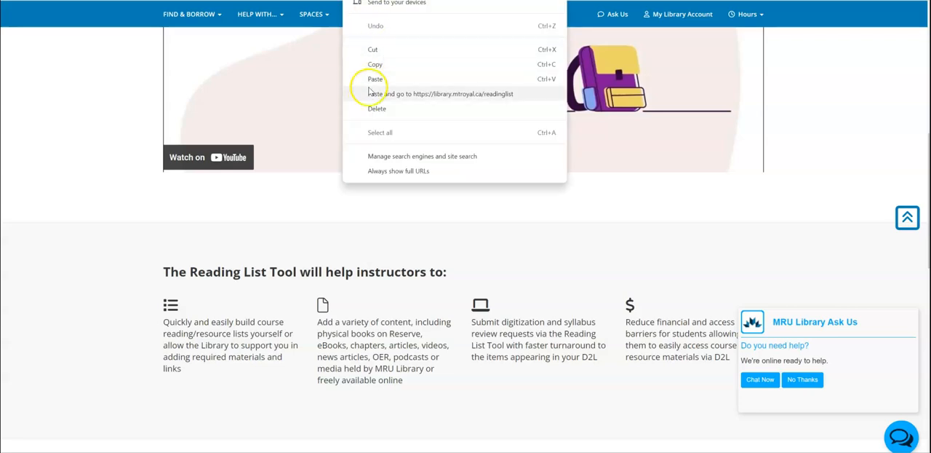
click(379, 65)
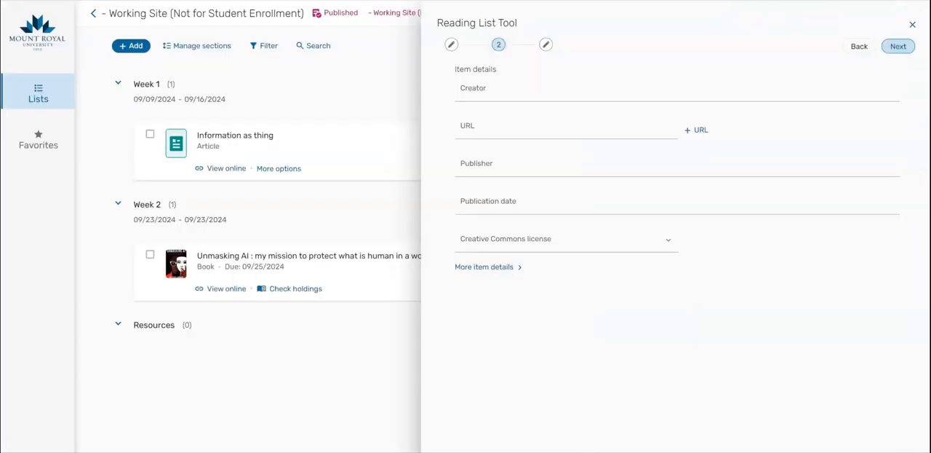
- Paste the copied URL into the item's URL and set the publisher to Mru Library
click(512, 128)
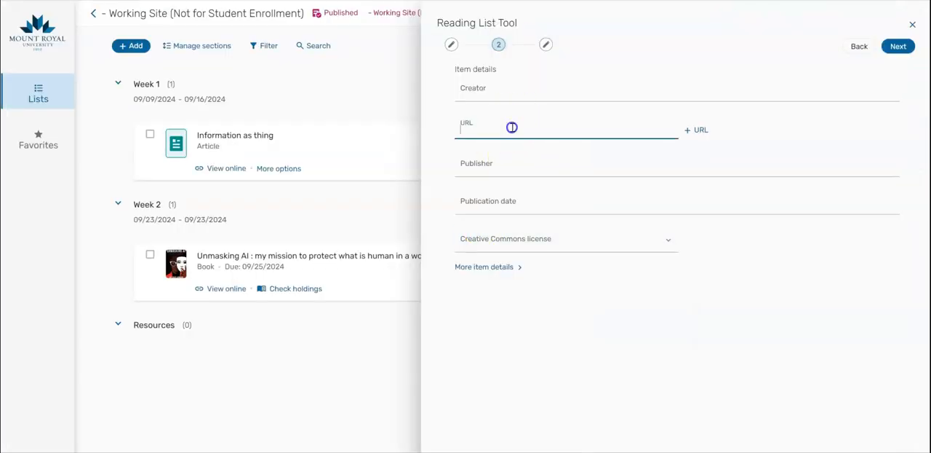
text(https://library.mtroyal.ca/readinglist)
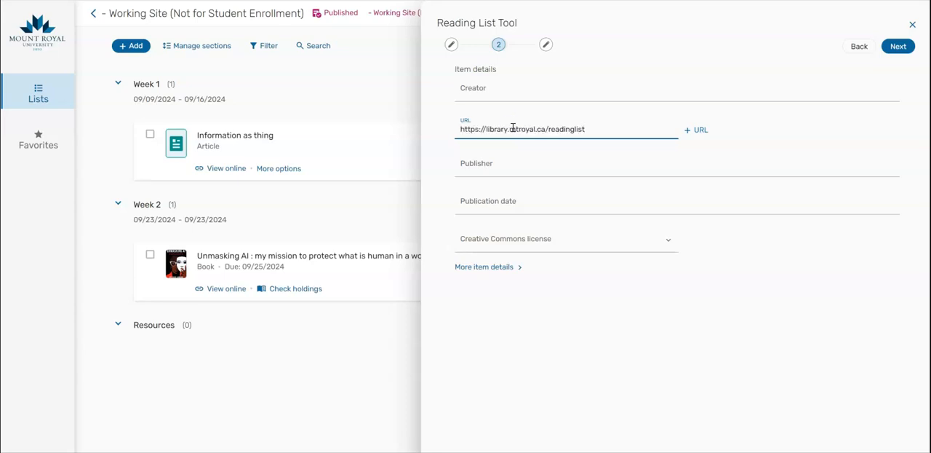
click(506, 171)
text(Mr)
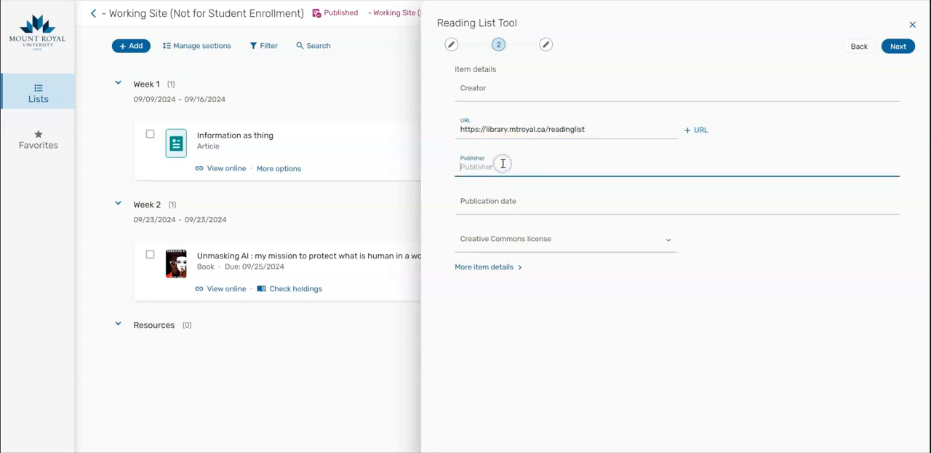
text(u Library)
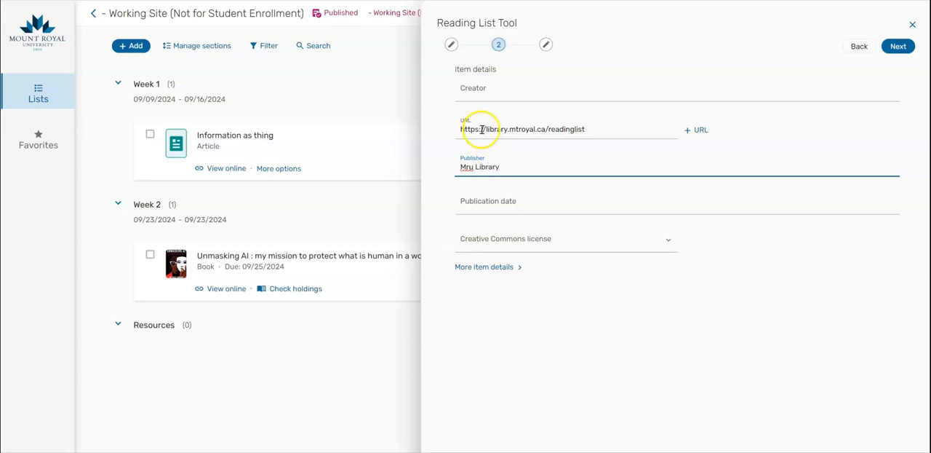
- Set the publication date to 2024 and add the website item to the Week 1 section
click(490, 206)
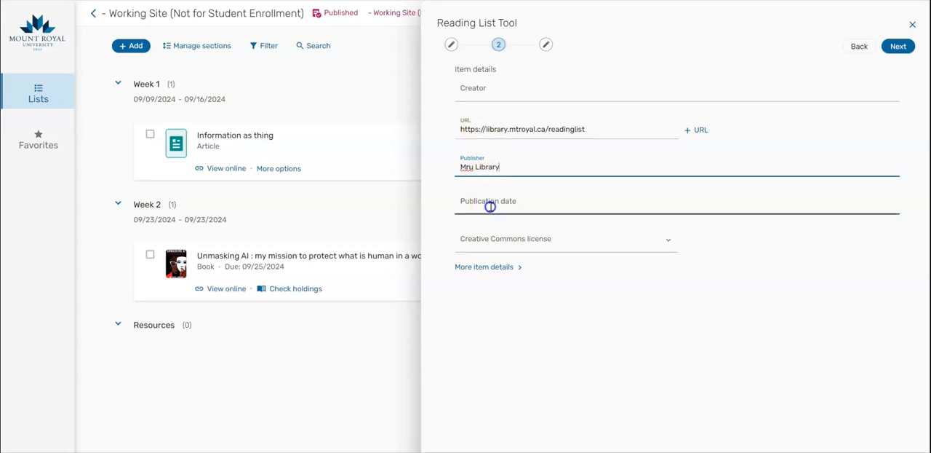
text(2024)
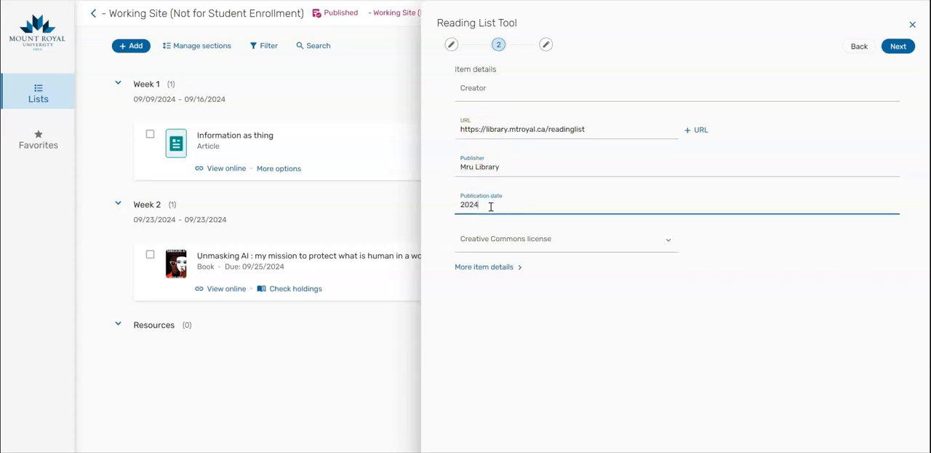
click(898, 48)
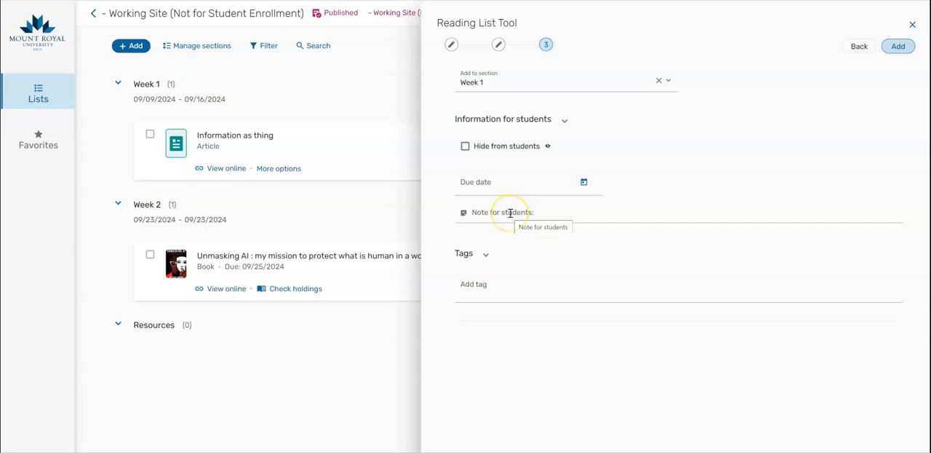
click(899, 47)
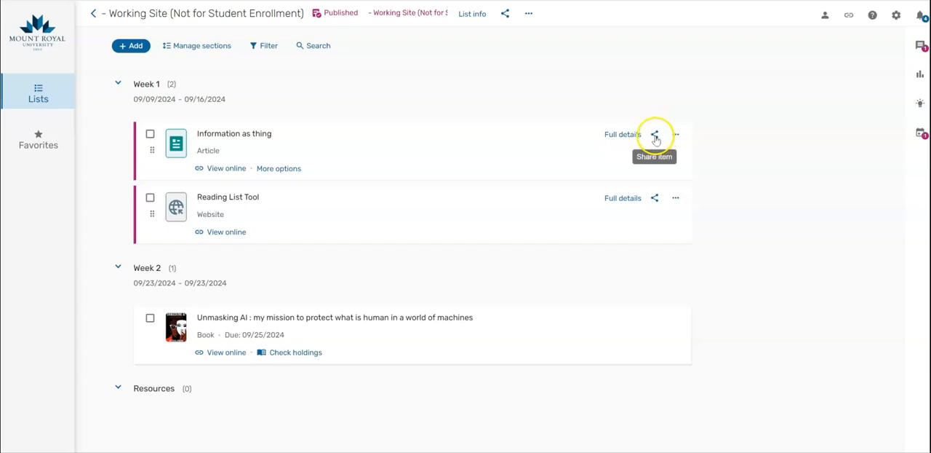
- Copy a shareable link to the Information as thing article and open its link in the D2L course's Assessments module
click(655, 137)
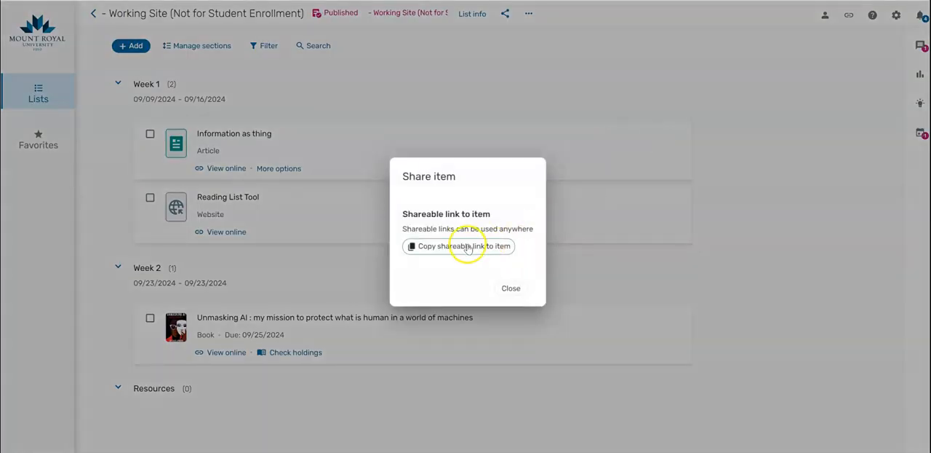
click(468, 248)
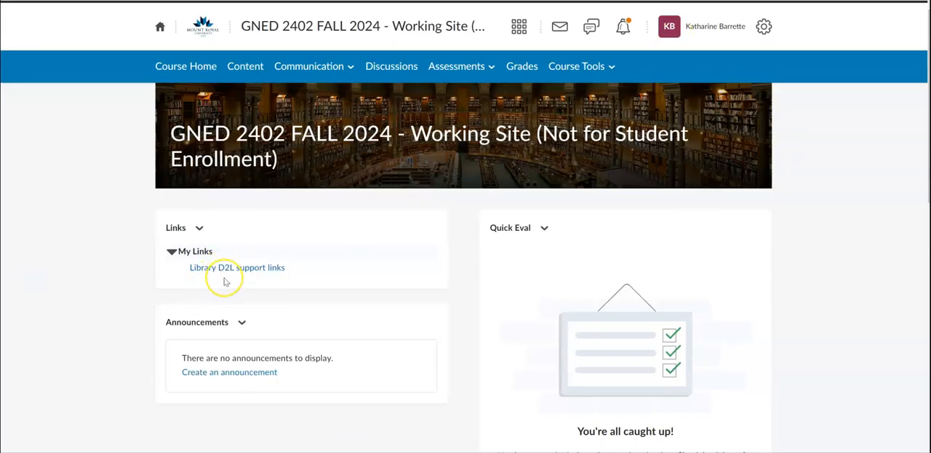
click(252, 70)
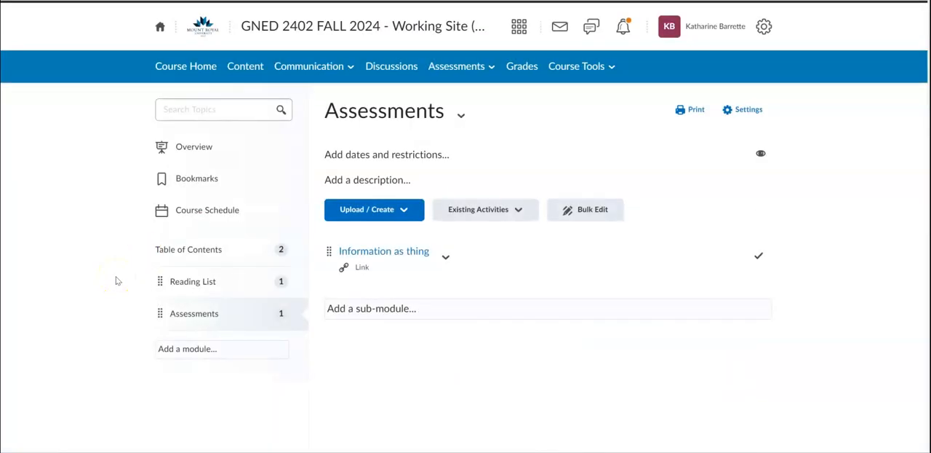
click(372, 251)
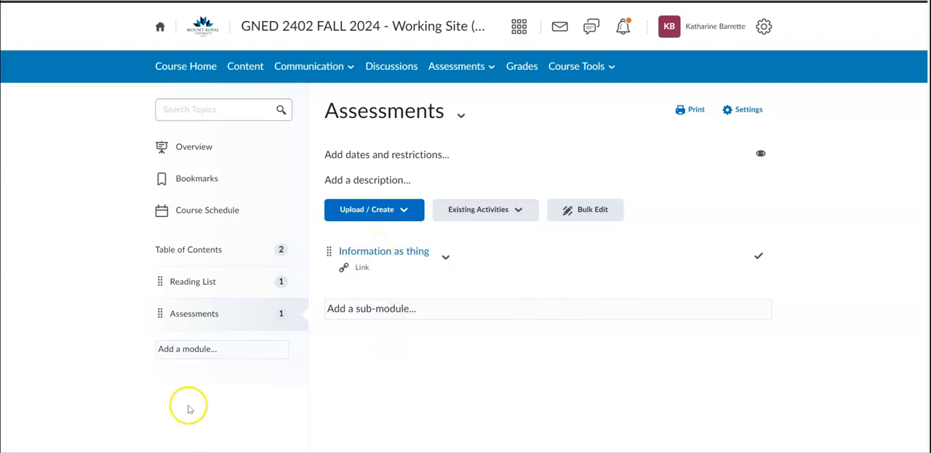
- Add the Reading List external learning tool to the course's Reading List module and open it
click(190, 284)
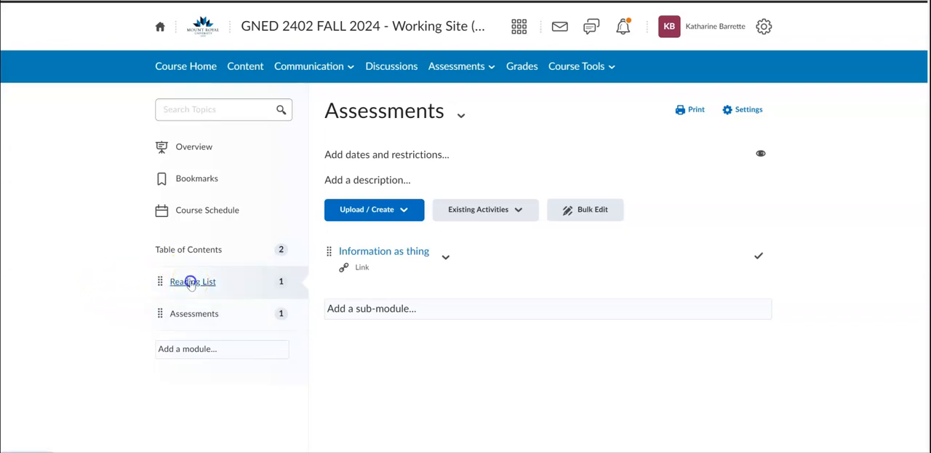
click(175, 285)
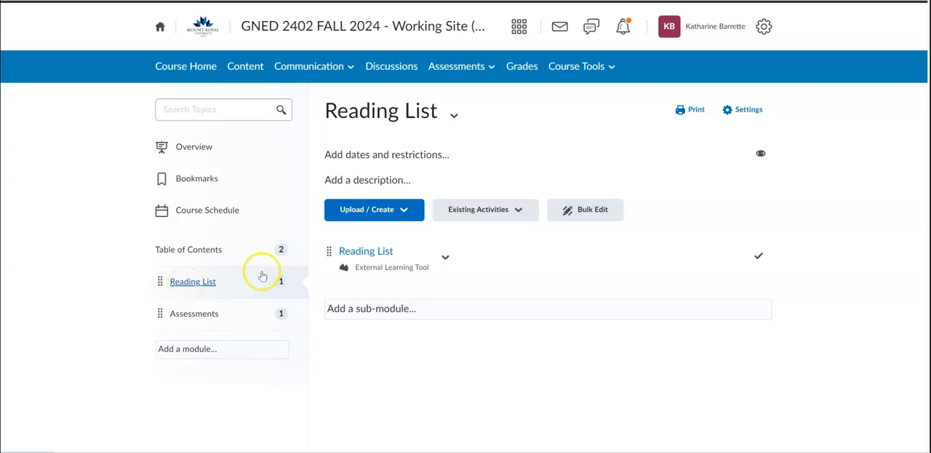
click(522, 209)
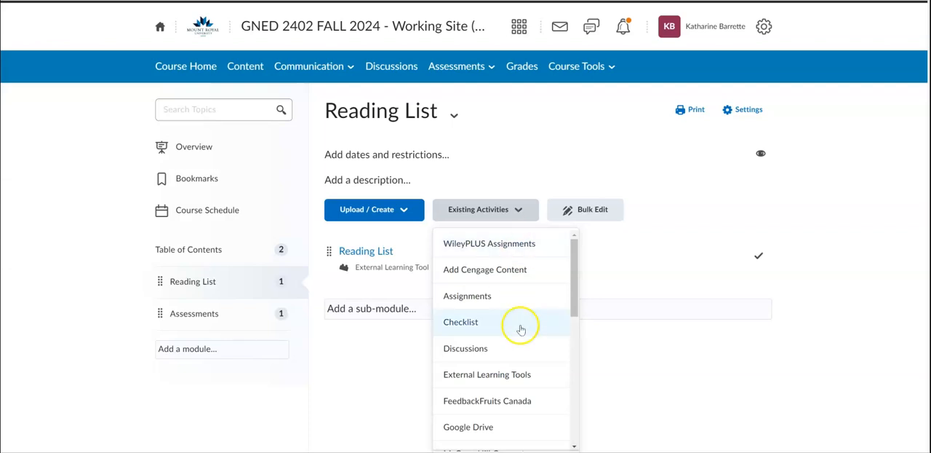
click(524, 373)
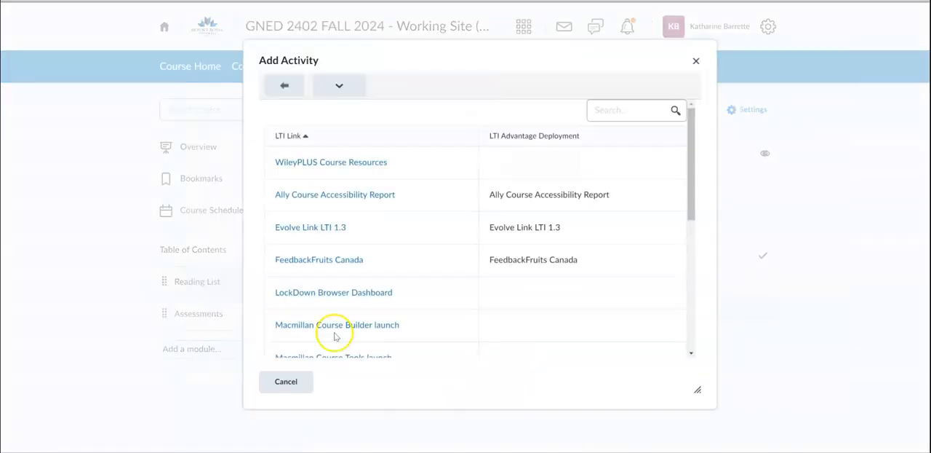
scroll(364, 285, down, 3)
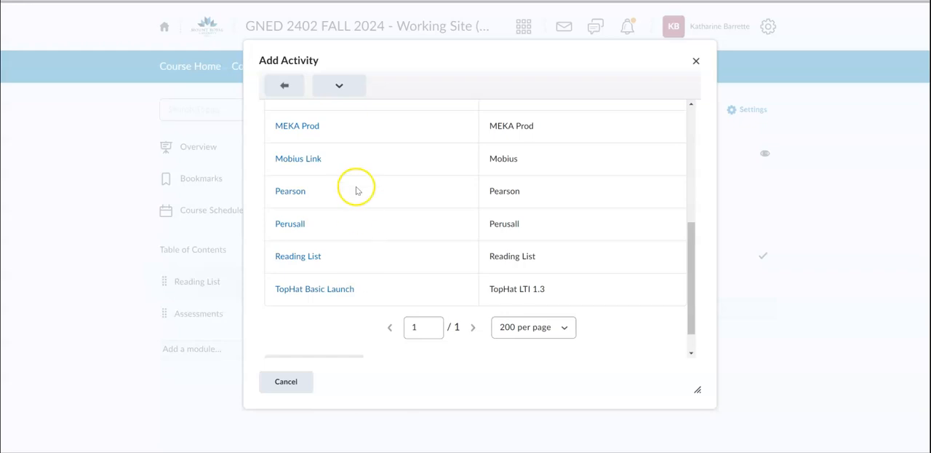
click(298, 256)
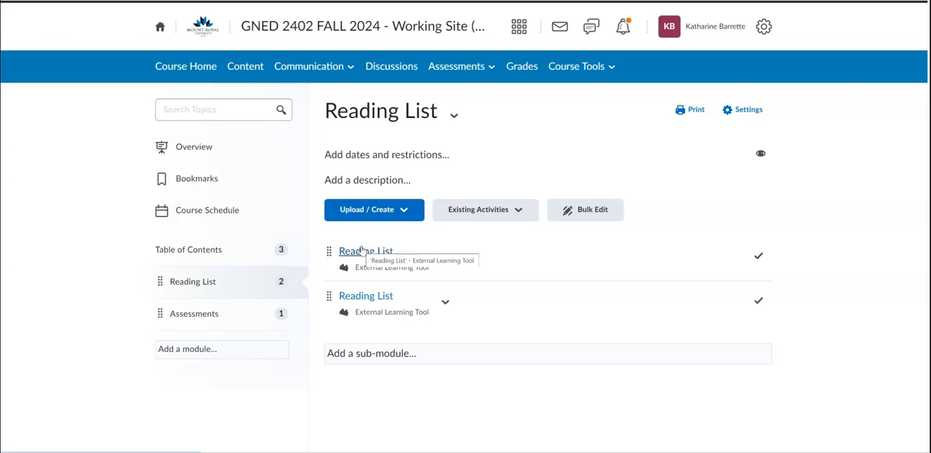
click(362, 250)
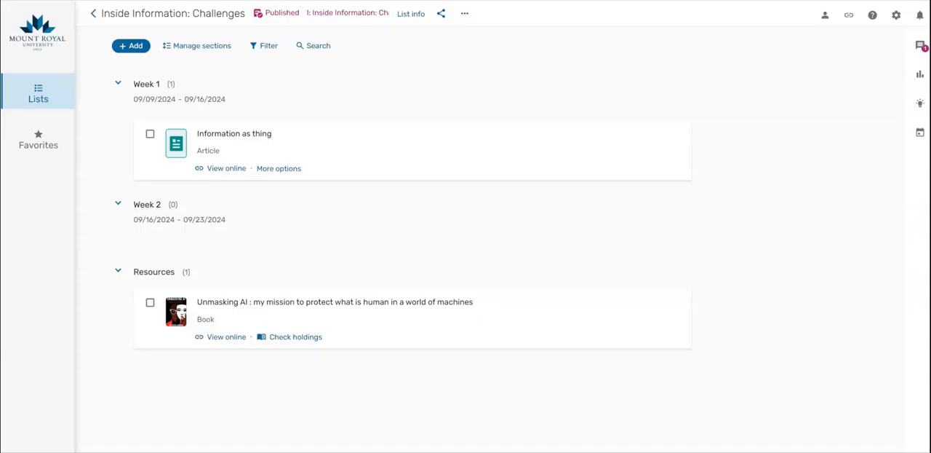